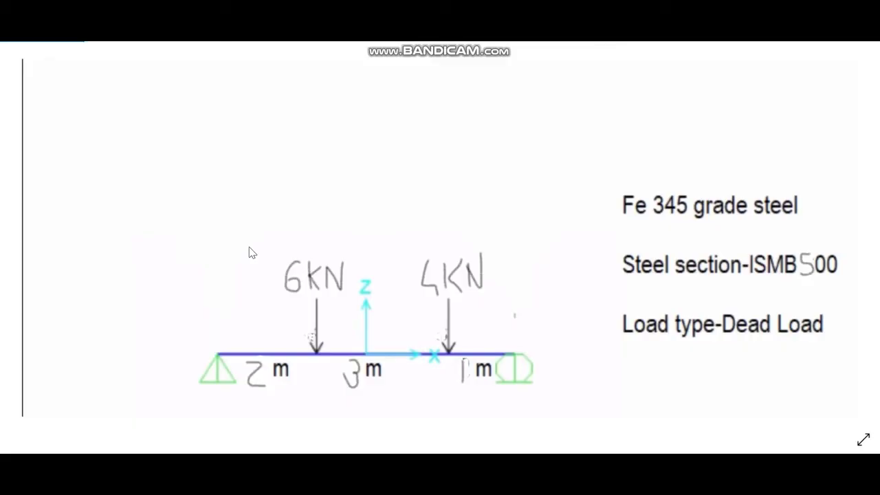
Lower the computer's sound volume while leaving the beam problem sketch.
key("XF86AudioLowerVolume")
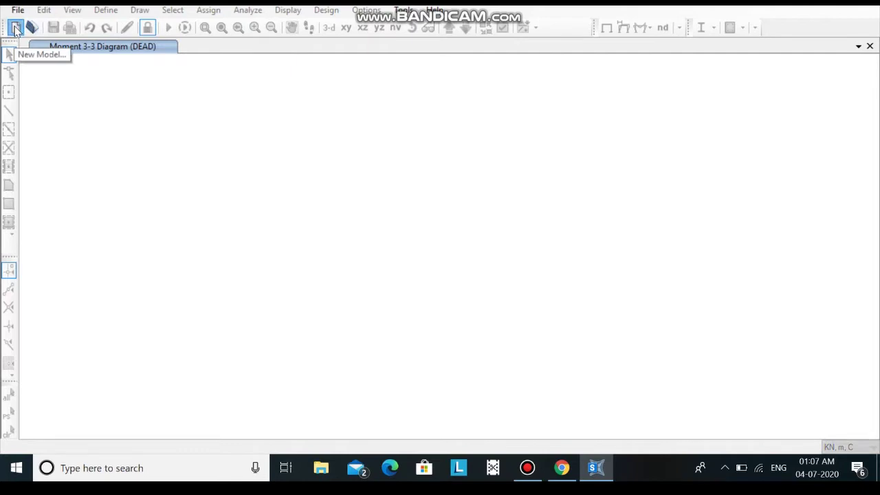
Create a new Beam-template model with 1 span of 6 m length.
left_click(16, 28)
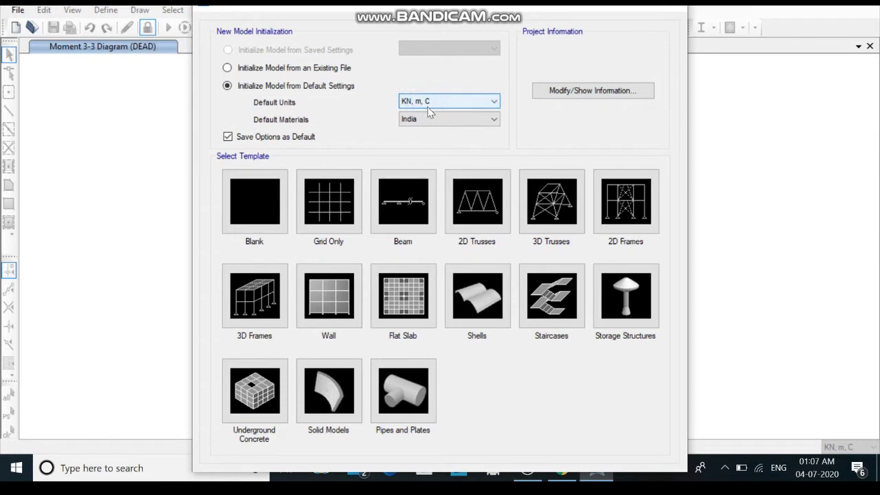
left_click(402, 200)
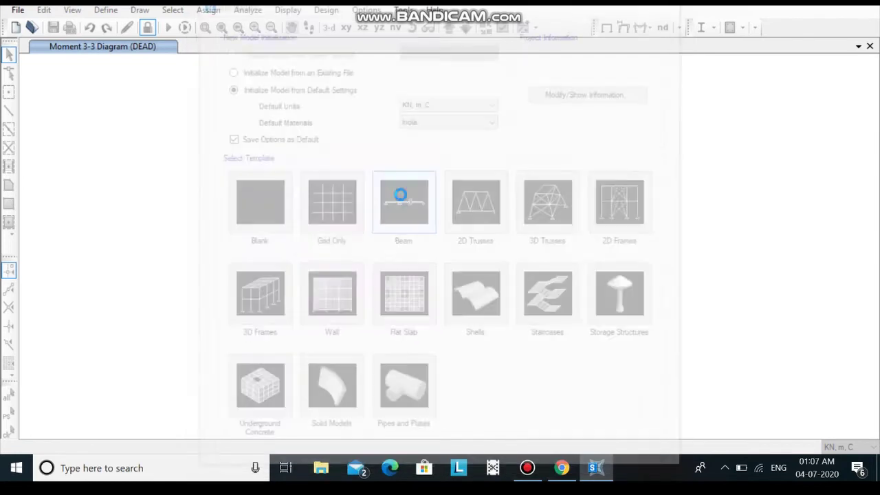
double_click(477, 189)
type("2")
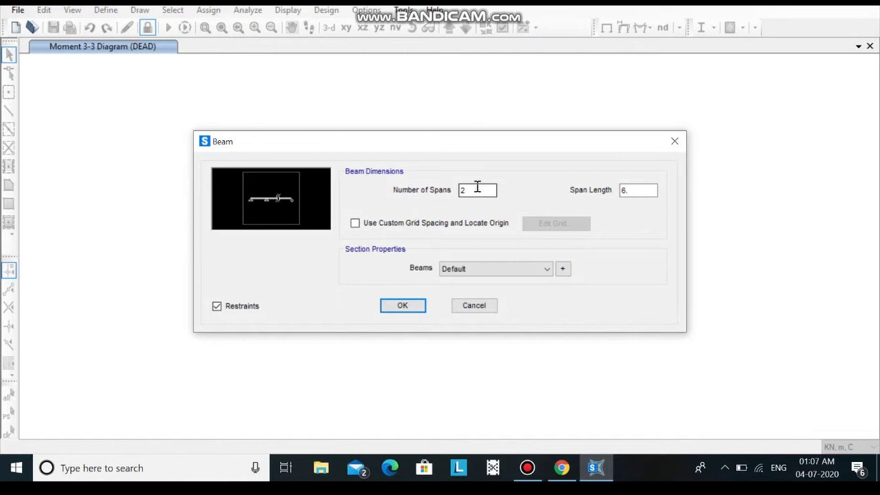
double_click(477, 189)
type("1")
left_click(629, 189)
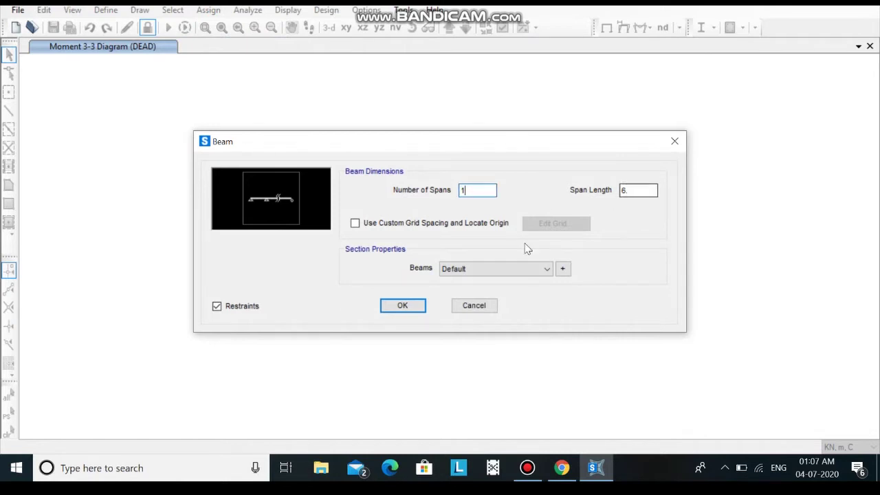
left_click(405, 305)
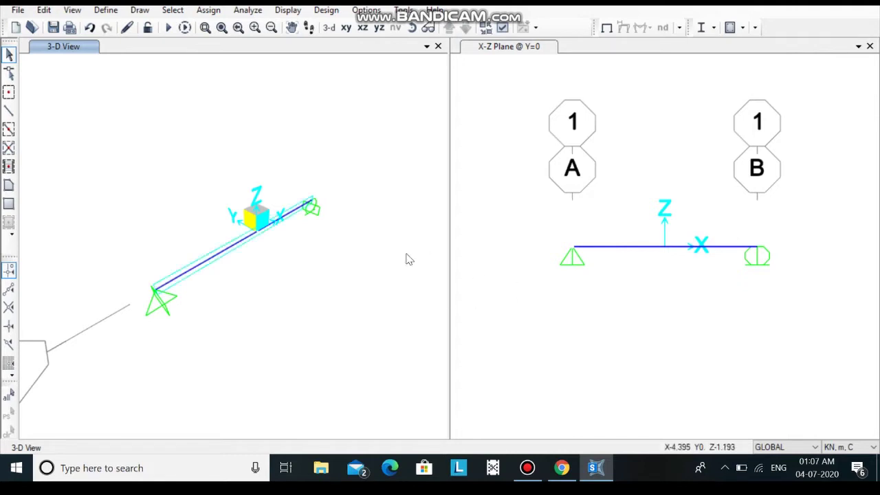
Add an Indian-region Fe345 steel material (Fe345-1) to the model's materials.
left_click(107, 10)
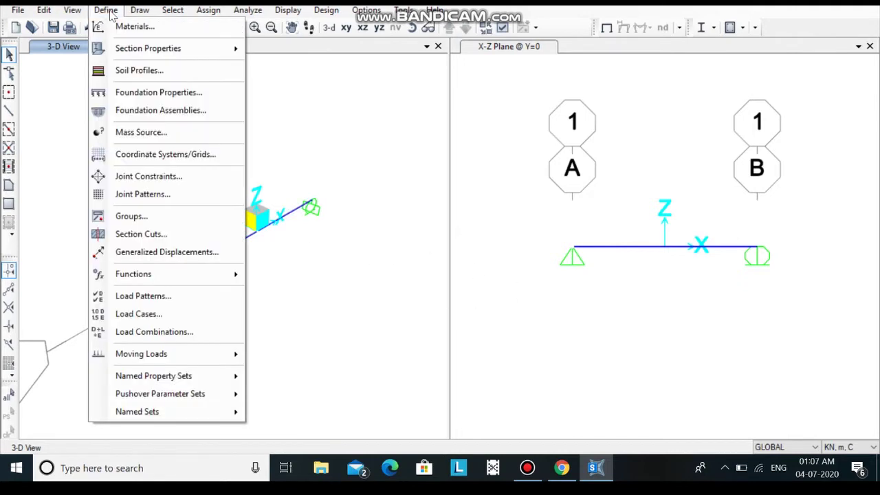
left_click(129, 28)
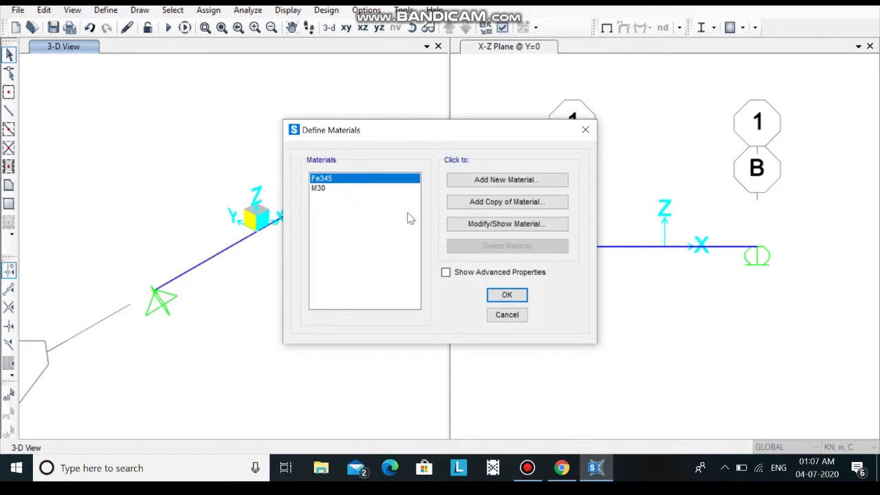
left_click(491, 180)
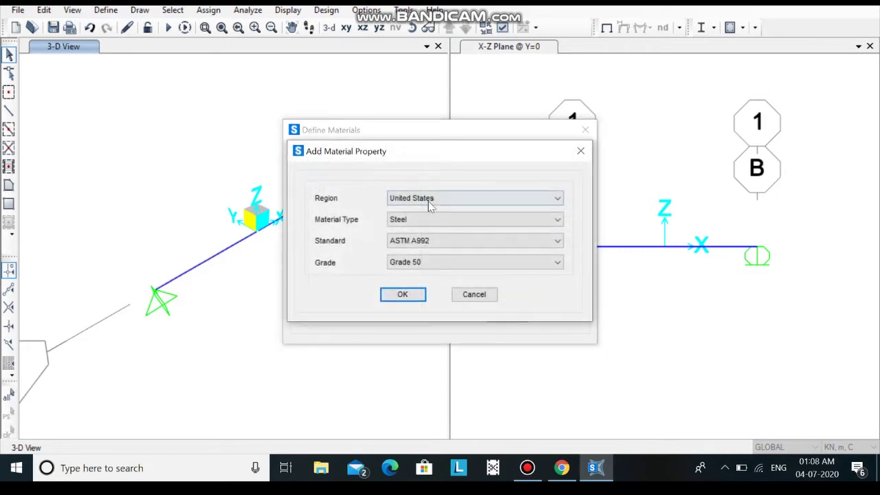
left_click(430, 200)
left_click(409, 232)
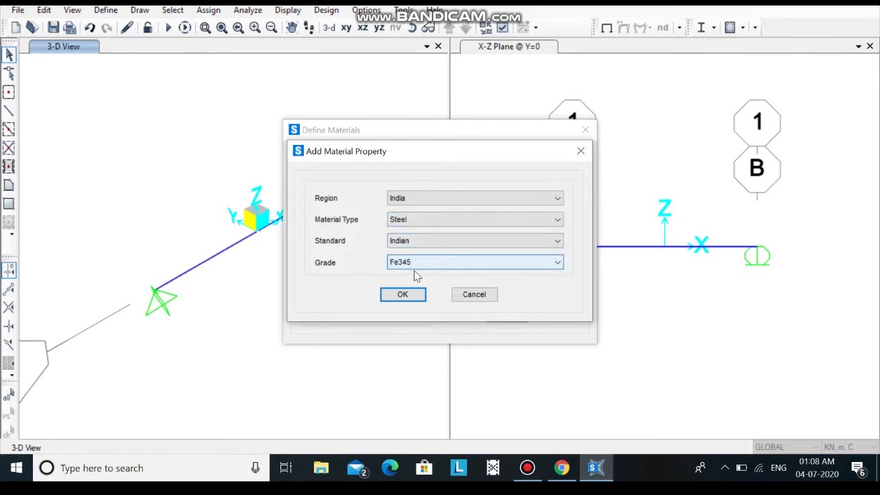
left_click(411, 294)
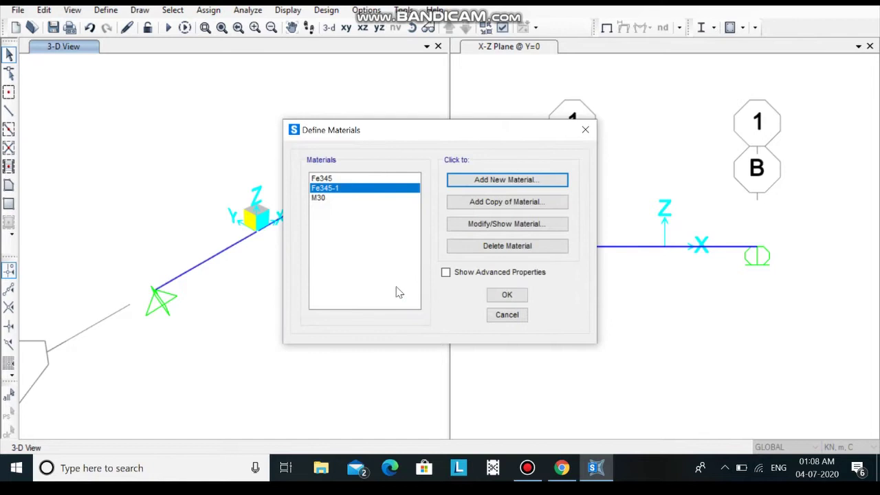
left_click(507, 295)
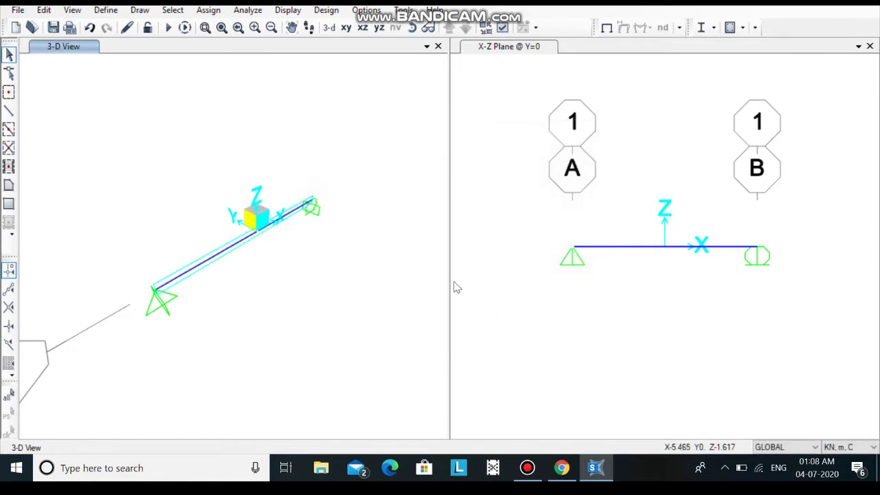
Start importing an I/Wide Flange frame section from the Indian.pro section library.
left_click(106, 11)
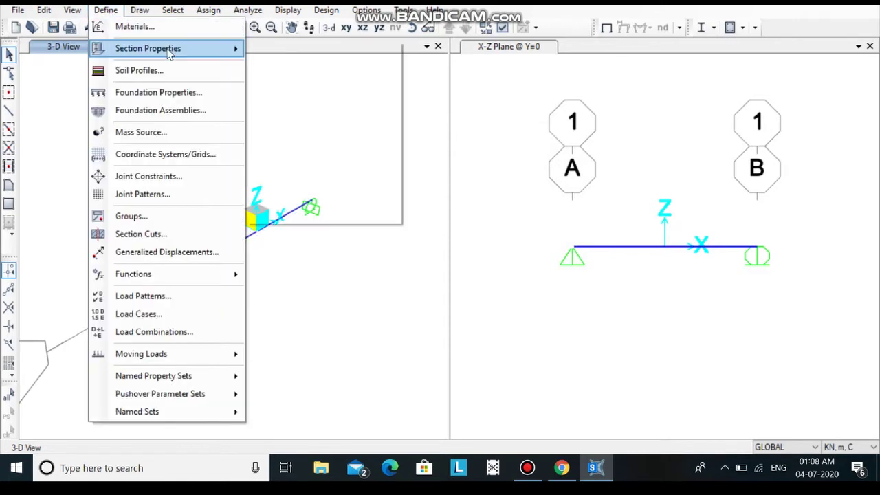
mouse_move(172, 53)
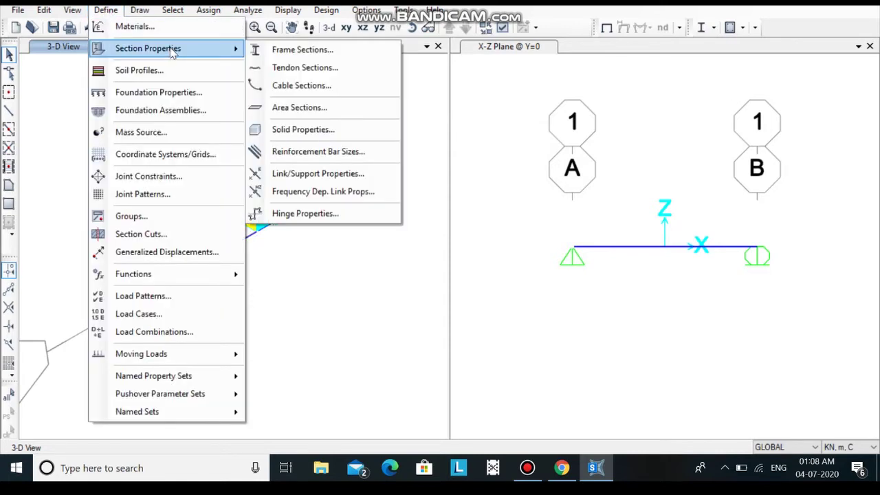
left_click(302, 50)
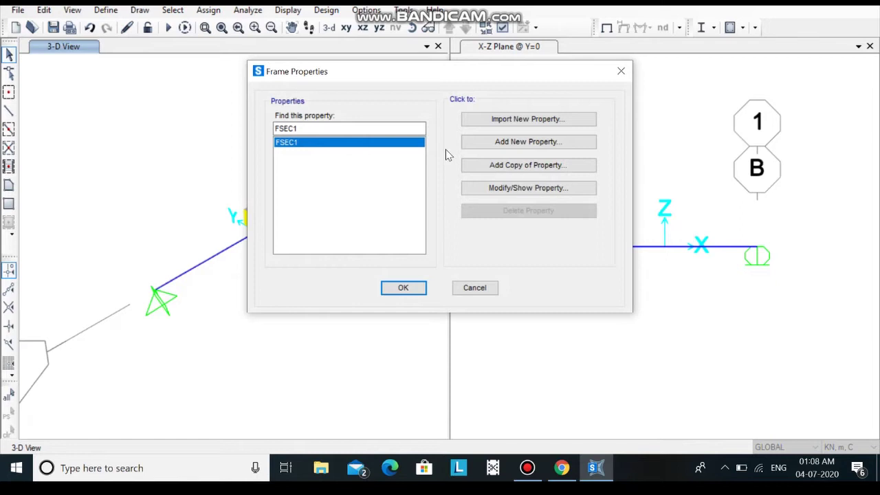
left_click(527, 120)
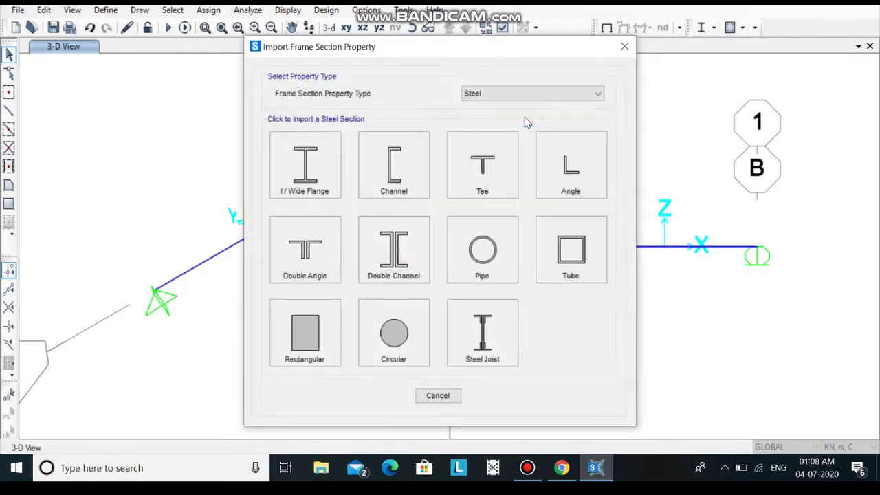
left_click(307, 158)
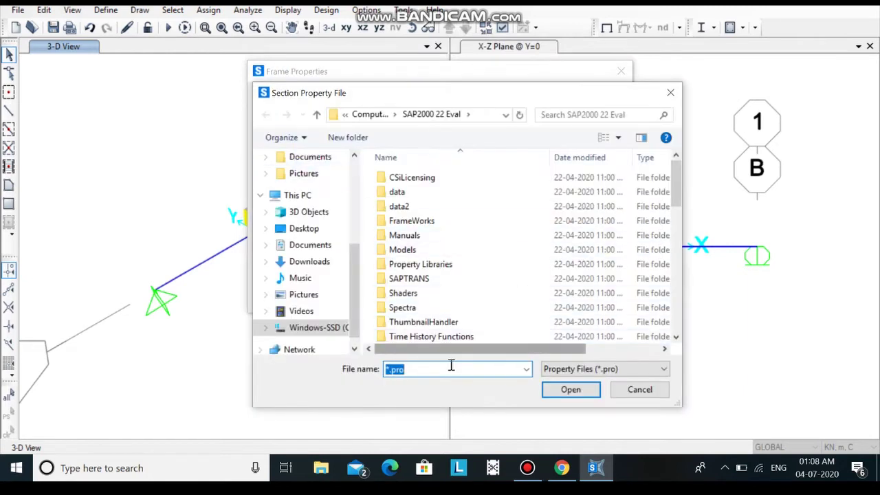
type("ind")
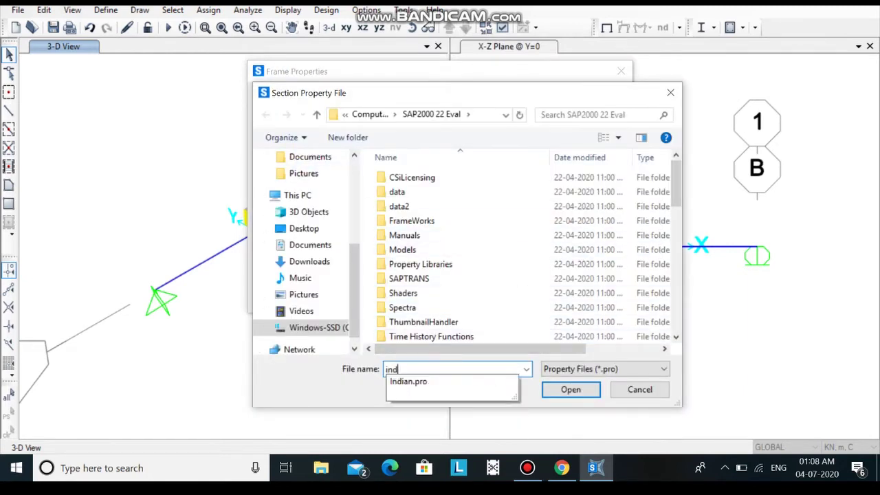
left_click(453, 382)
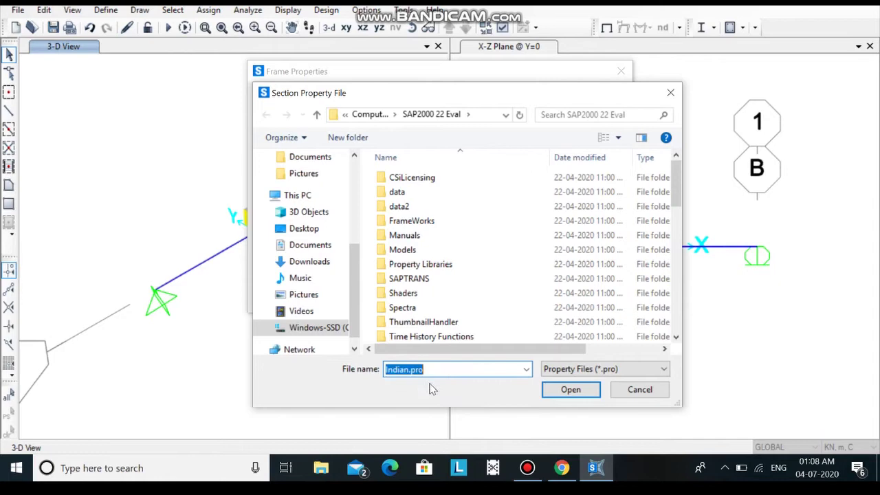
left_click(570, 390)
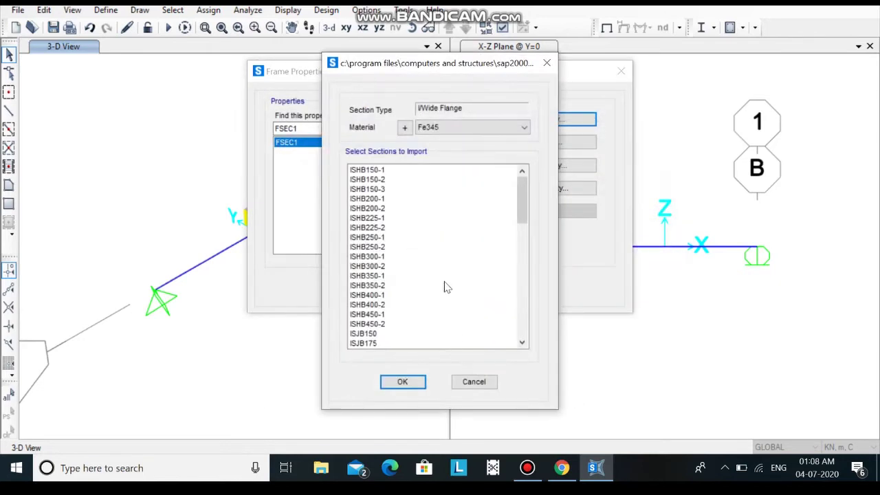
Import the ISMB500 section with Fe345 as its material.
scroll(443, 288, "down", 12)
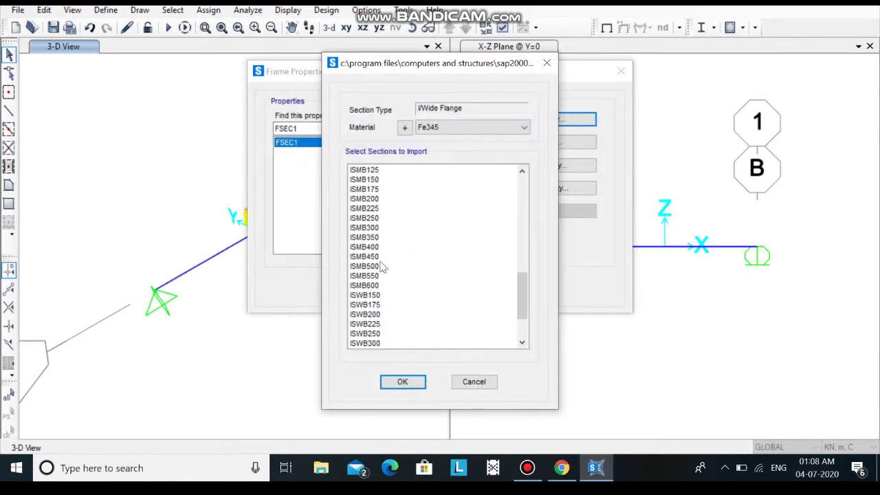
left_click(383, 267)
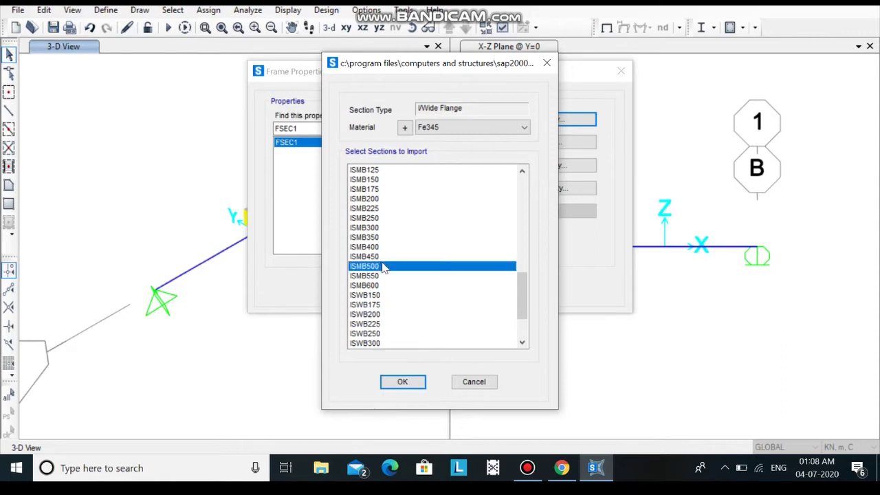
left_click(406, 383)
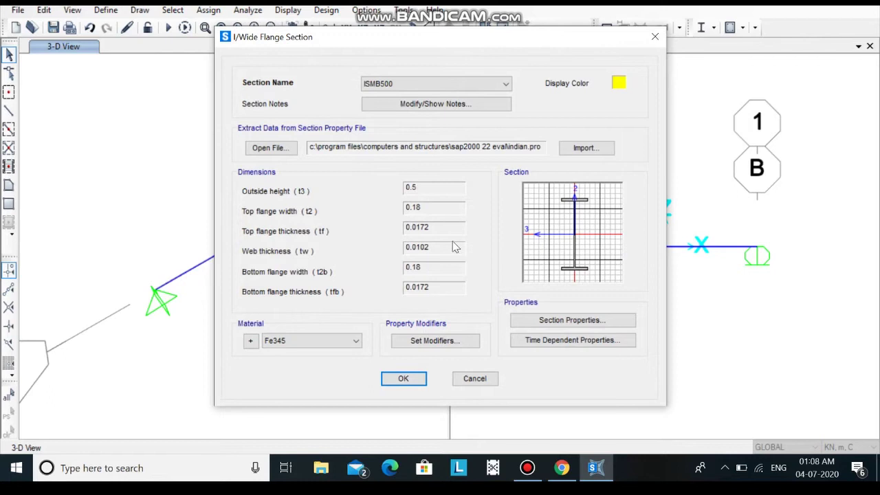
left_click(306, 341)
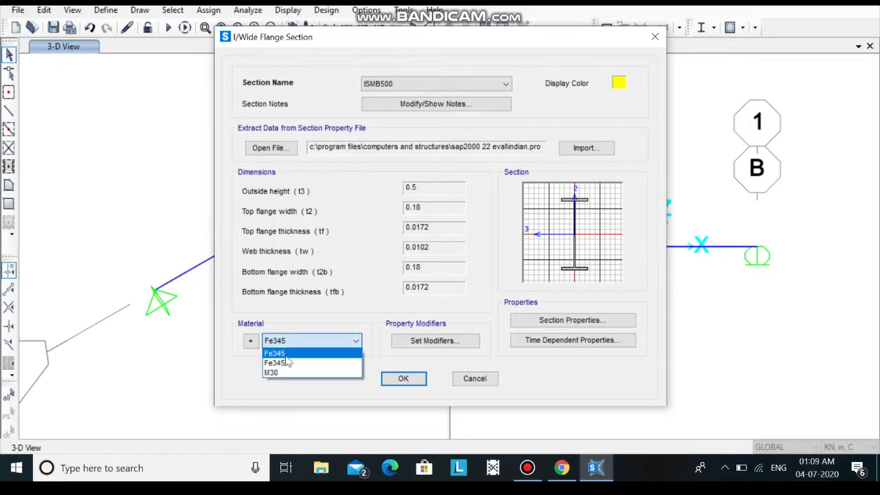
left_click(289, 354)
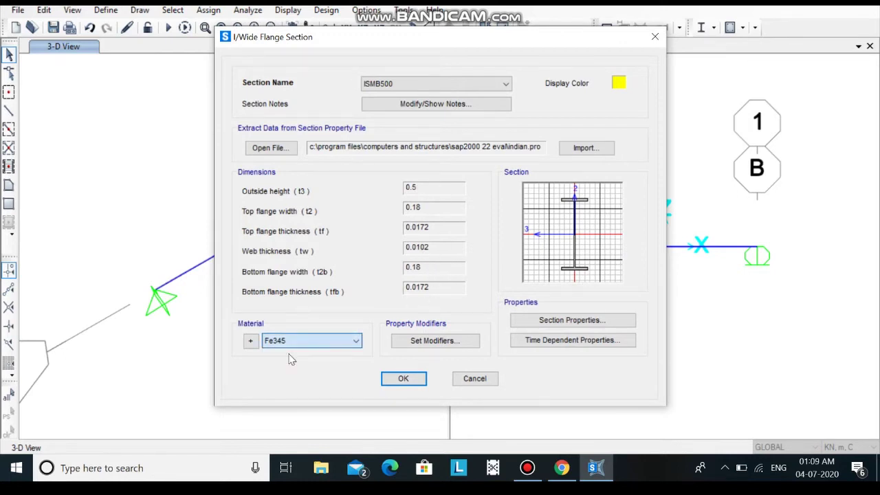
left_click(405, 379)
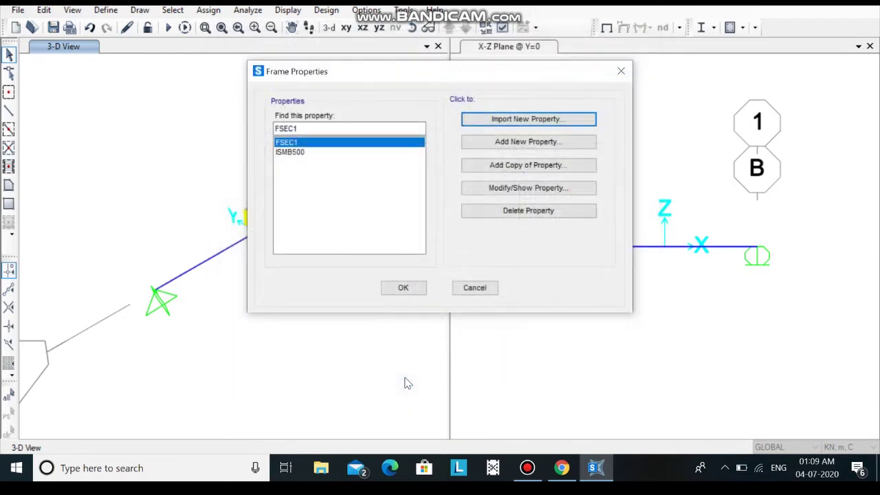
Assign the ISMB500 frame section to the 6 m beam.
left_click(418, 286)
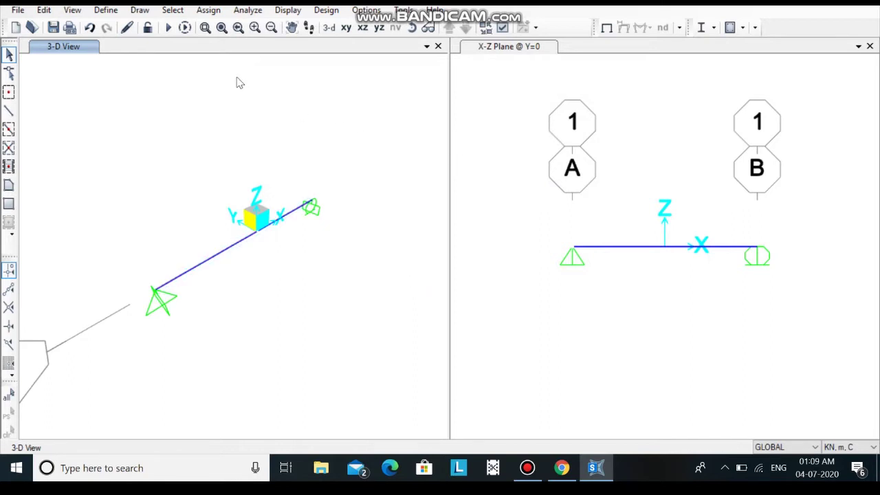
left_click(621, 246)
left_click(208, 10)
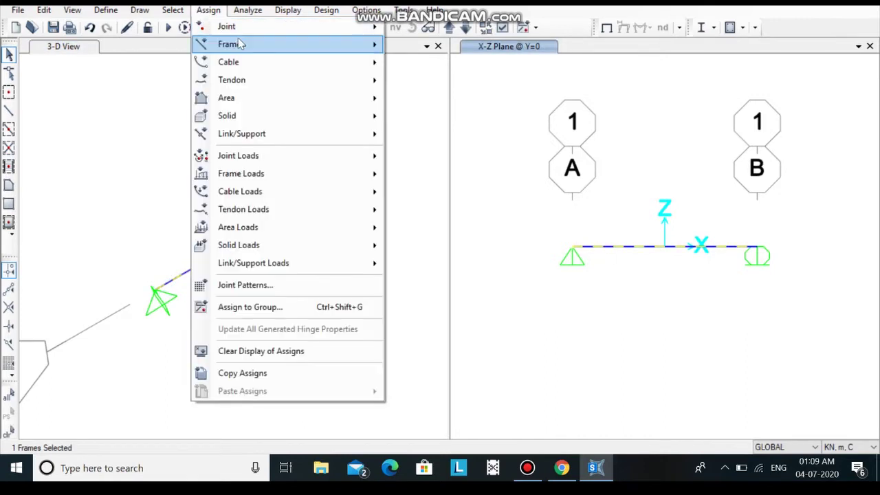
mouse_move(273, 183)
mouse_move(271, 45)
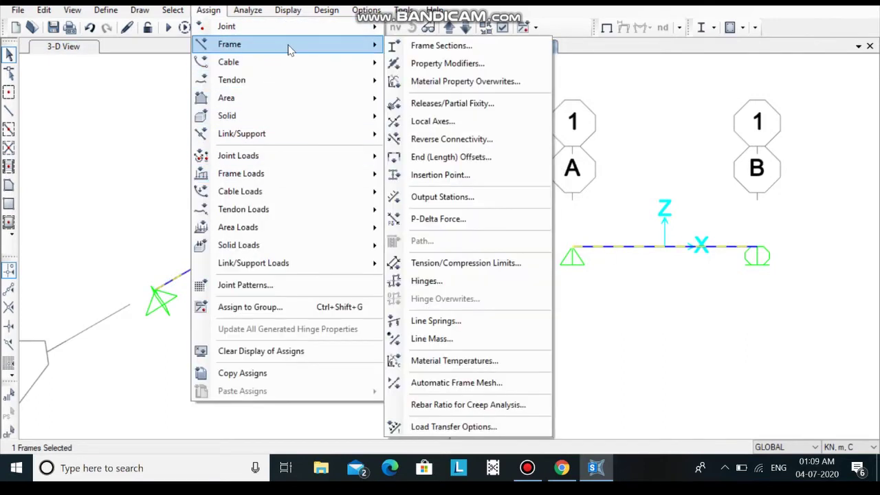
left_click(426, 47)
left_click(389, 117)
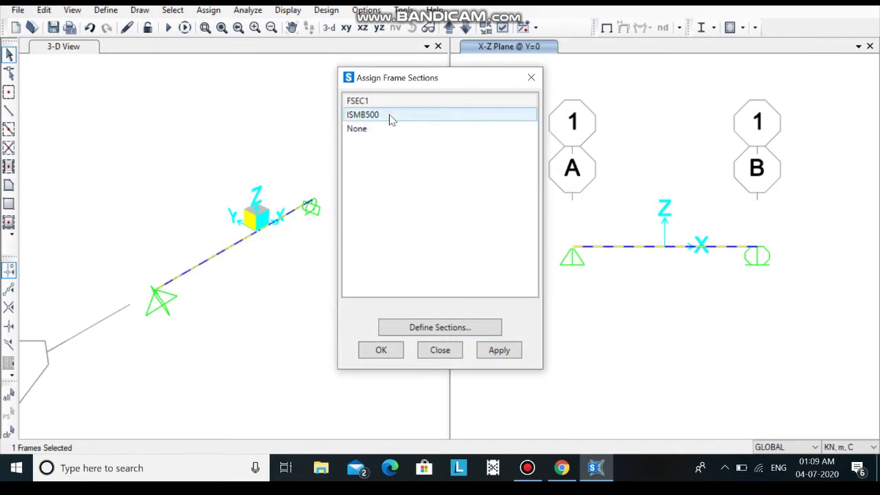
left_click(390, 118)
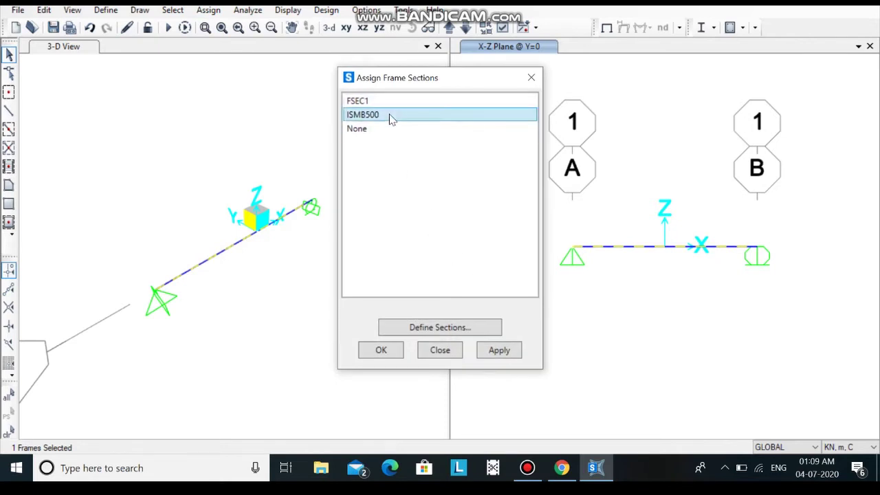
left_click(499, 350)
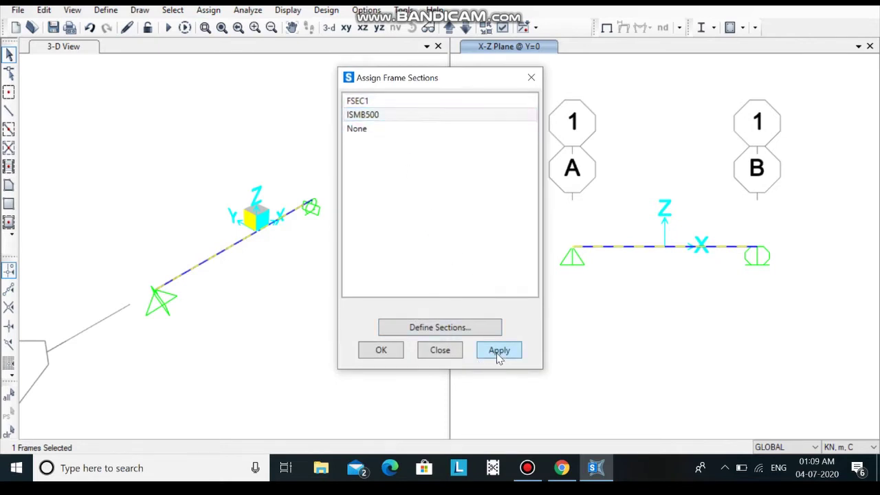
left_click(379, 351)
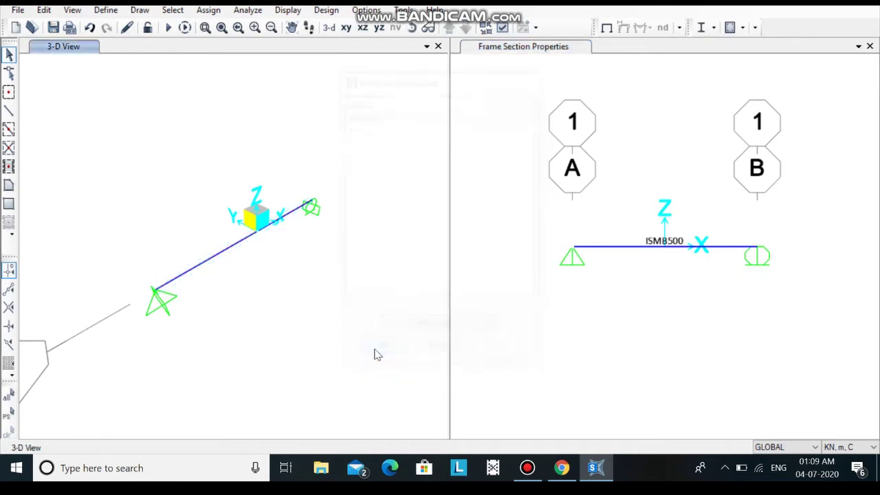
Reselect the beam and bring up the Assign menu for frame loads.
scroll(663, 264, "up", 2)
scroll(662, 260, "down", 3)
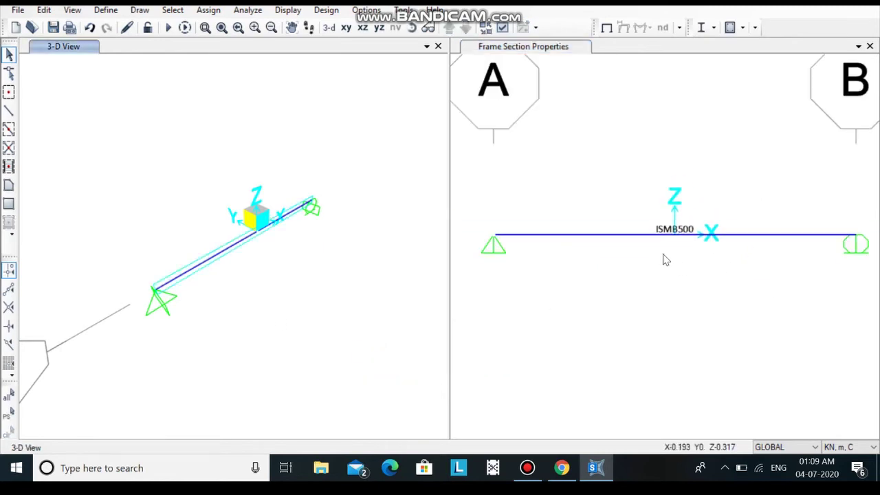
left_click(329, 328)
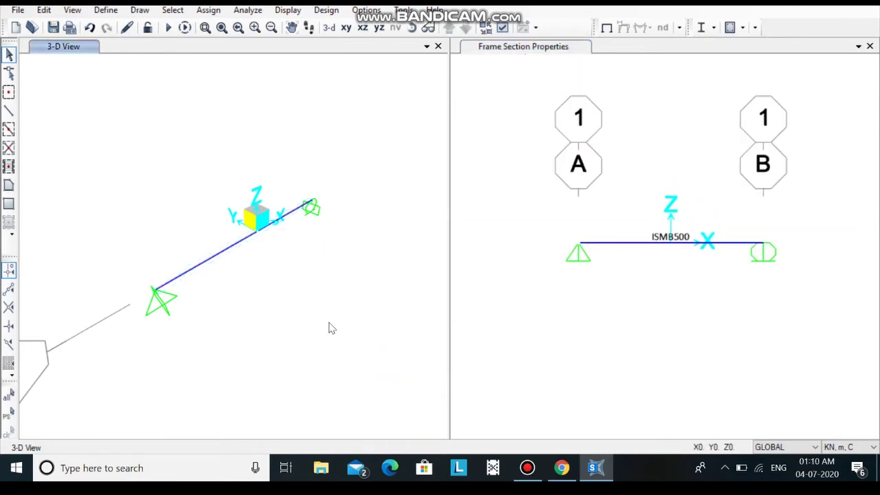
left_click(627, 249)
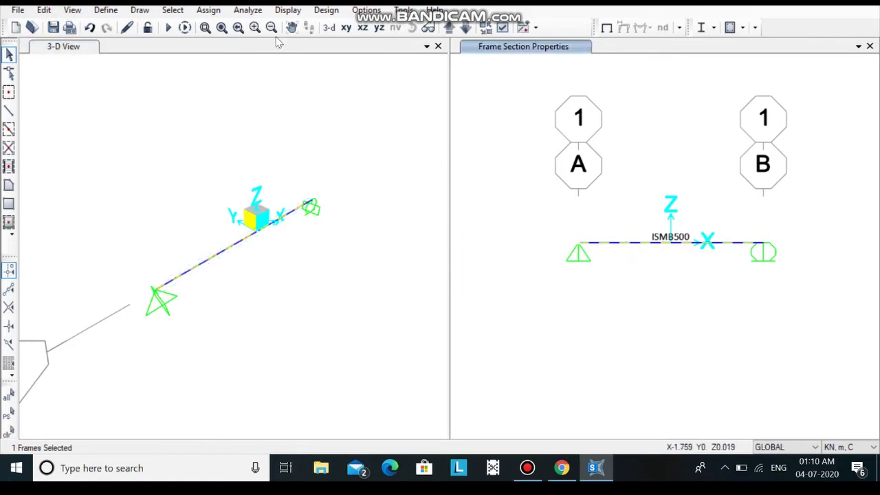
left_click(217, 12)
mouse_move(271, 177)
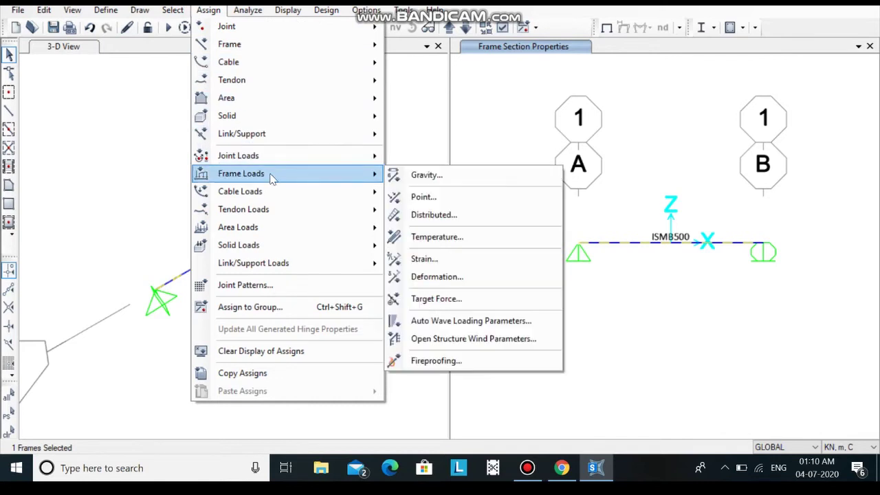
Apply DEAD point loads of 6 kN at 2 m and 4 kN at 5 m, absolute distances.
left_click(424, 197)
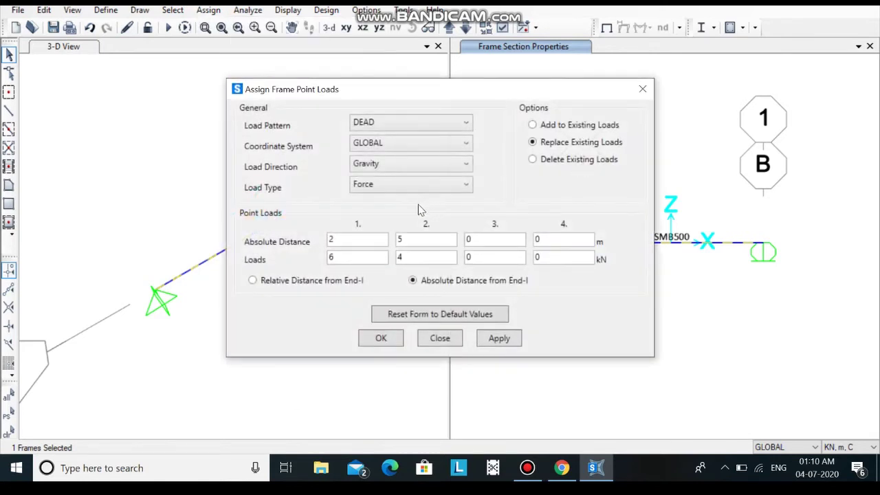
left_click(433, 314)
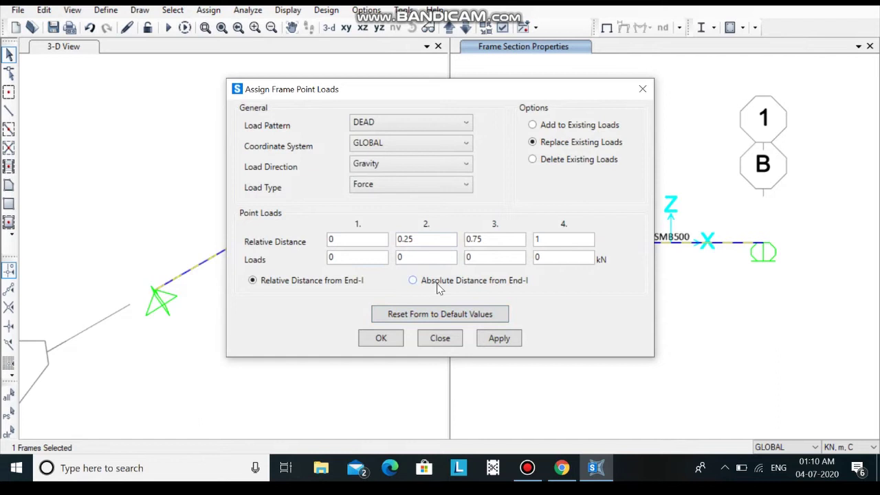
left_click(440, 283)
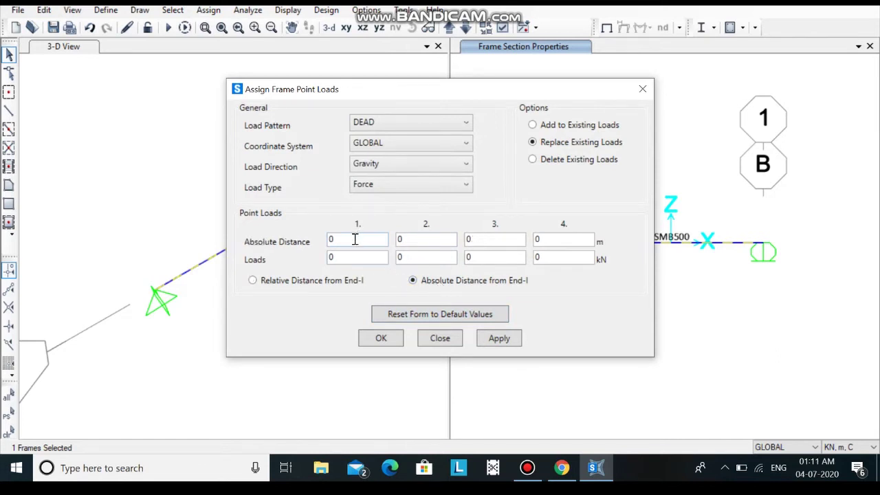
type("2")
key("Tab")
type("6")
key("Tab")
key("Tab")
type("4")
left_click(508, 341)
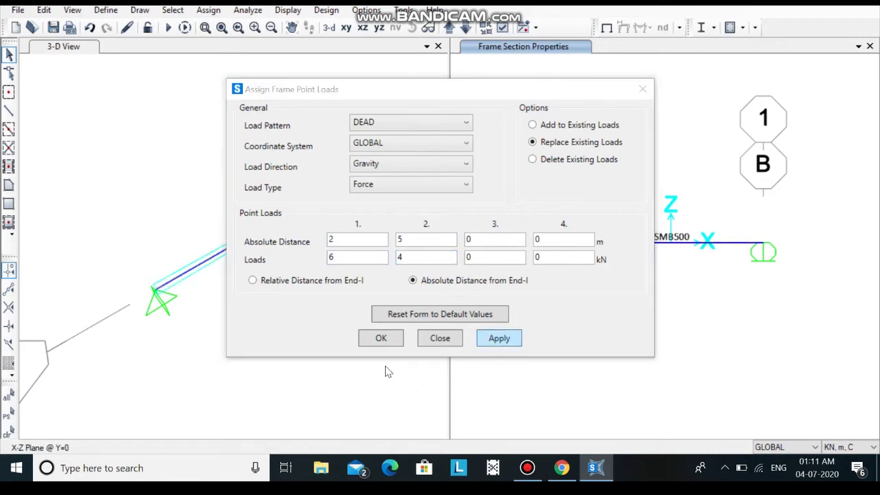
left_click(381, 338)
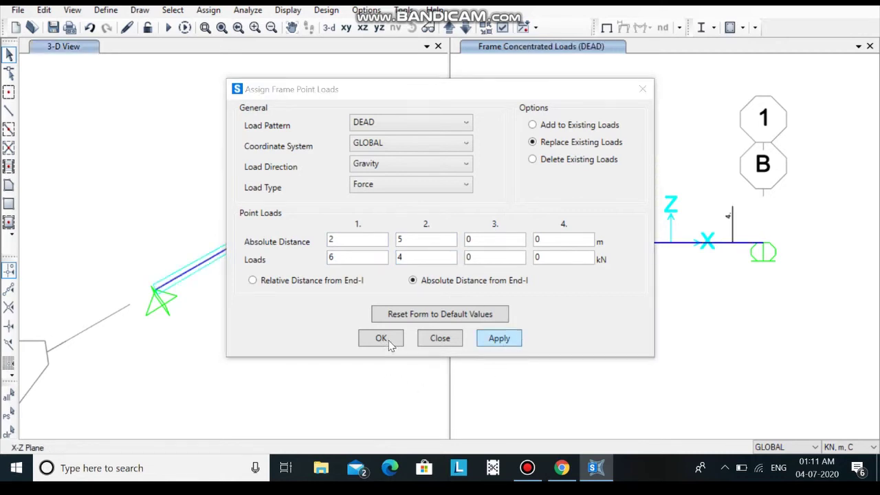
scroll(677, 263, "up", 2)
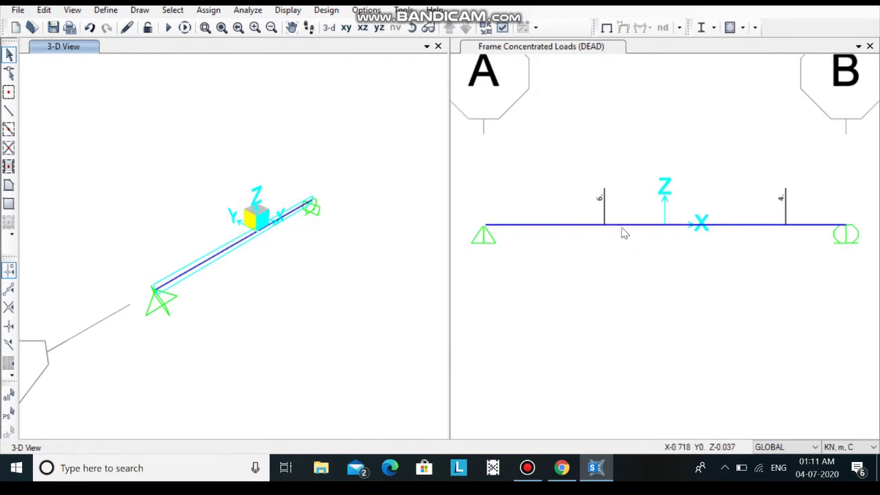
Run the analysis, saving the model as 'sap' when prompted.
left_click(247, 9)
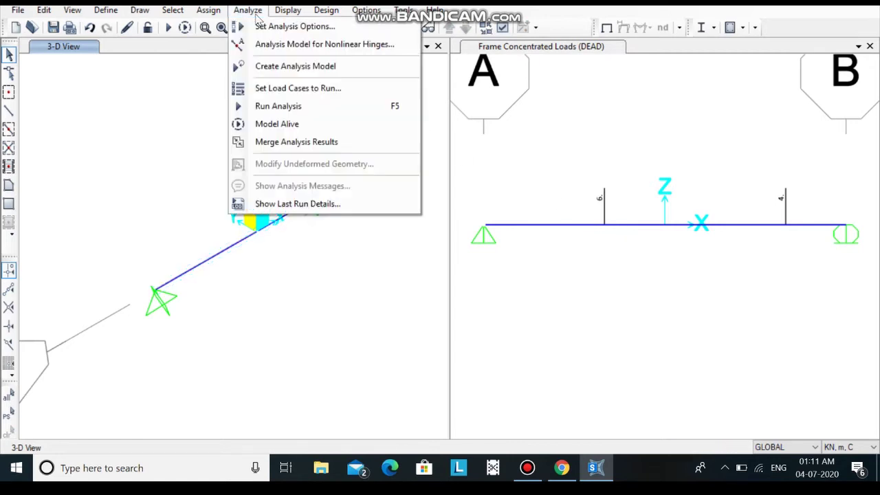
left_click(290, 107)
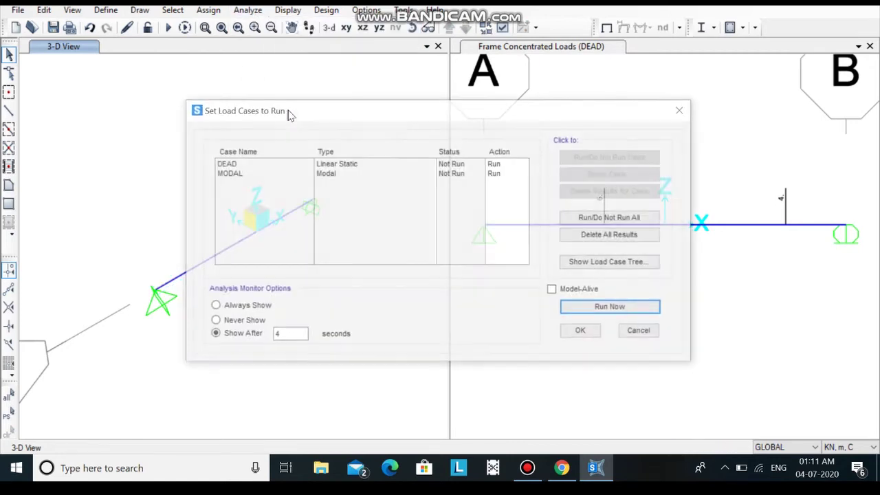
left_click(627, 310)
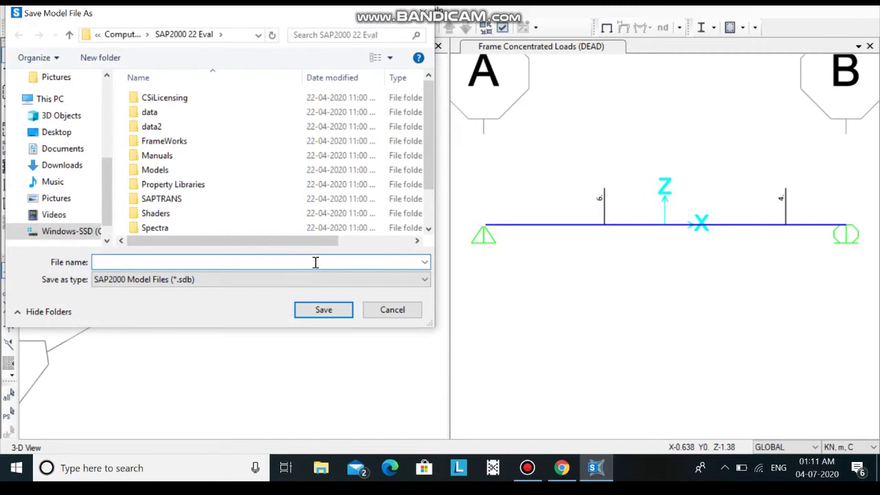
type("sap")
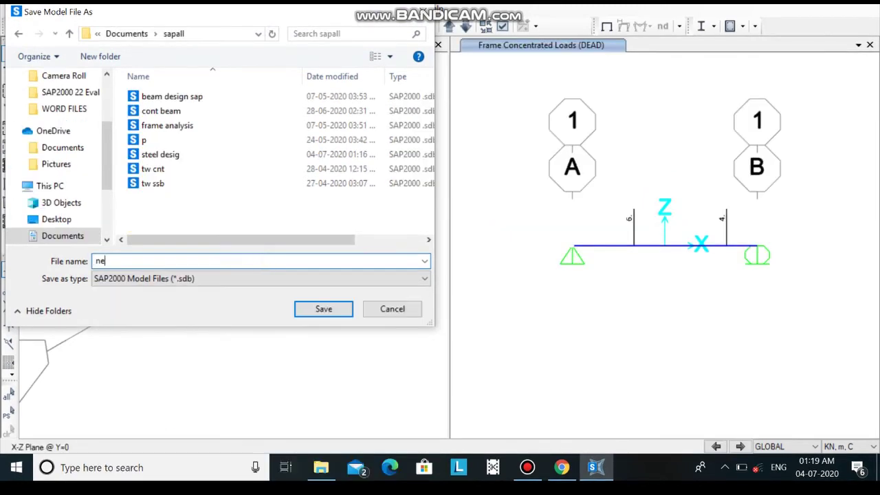
left_click(323, 309)
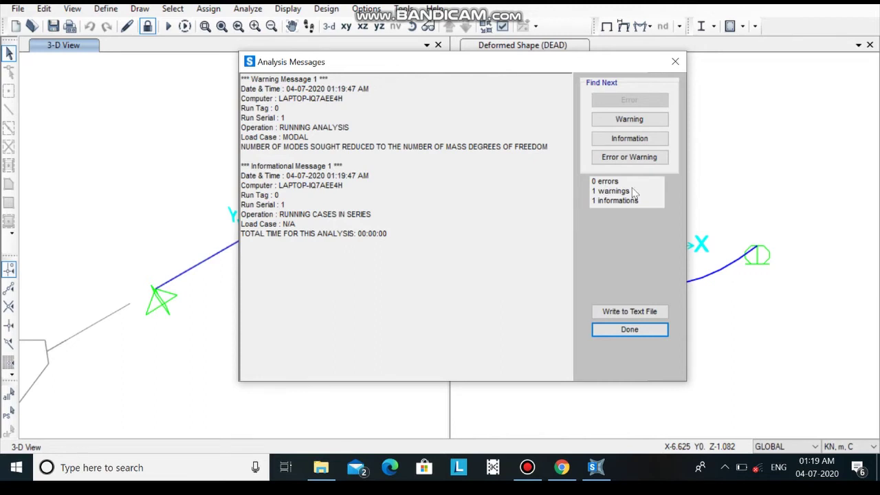
Dismiss the analysis messages and display the beam's DEAD Moment 3-3 diagram.
left_click(624, 330)
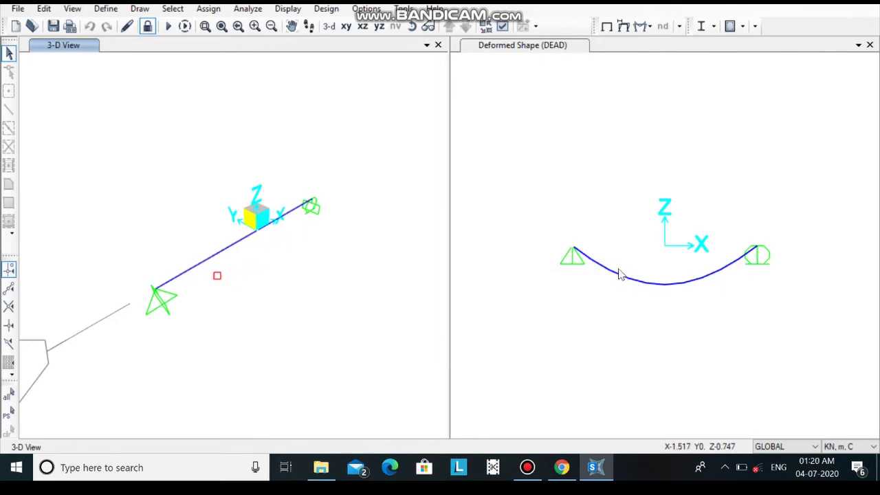
left_click(641, 30)
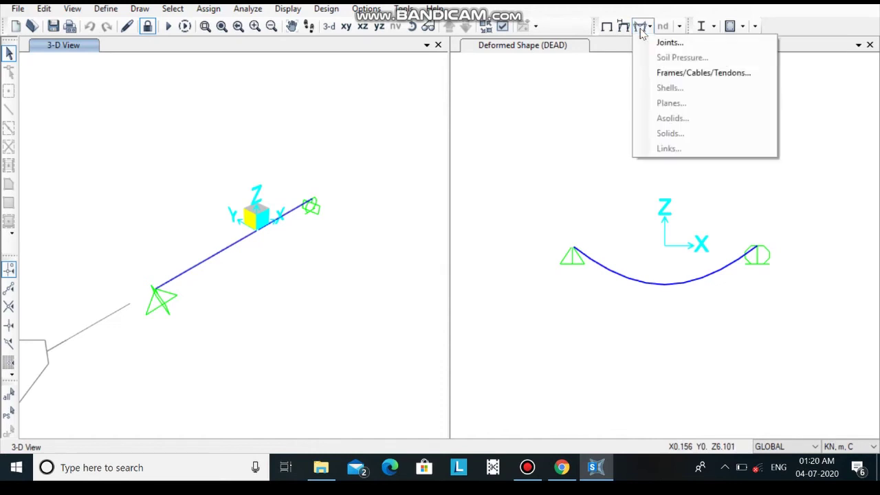
left_click(706, 75)
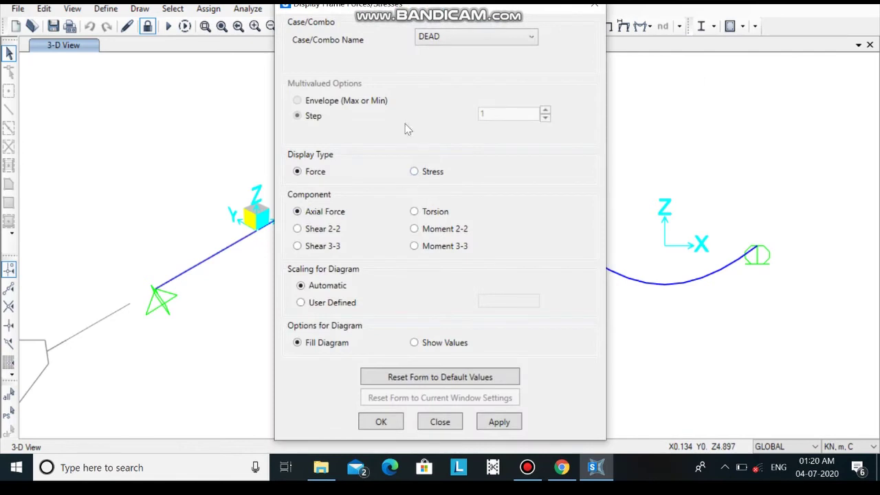
left_click_drag(413, 6, 212, 10)
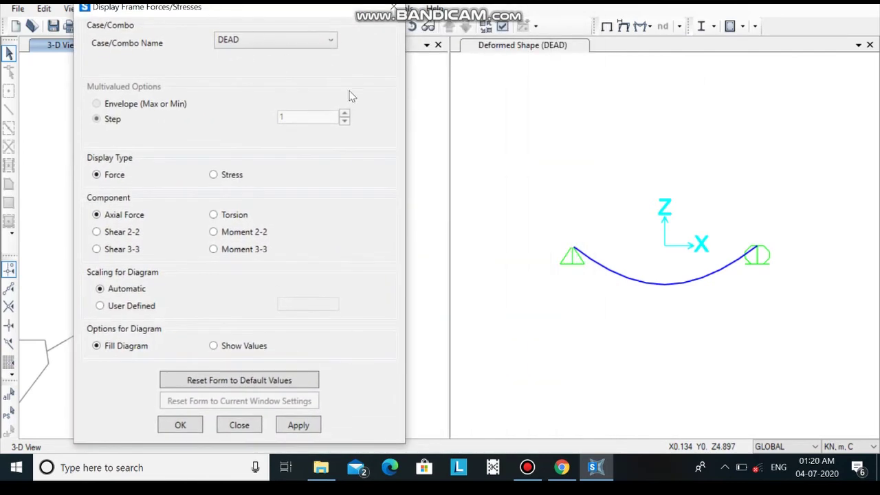
left_click(505, 57)
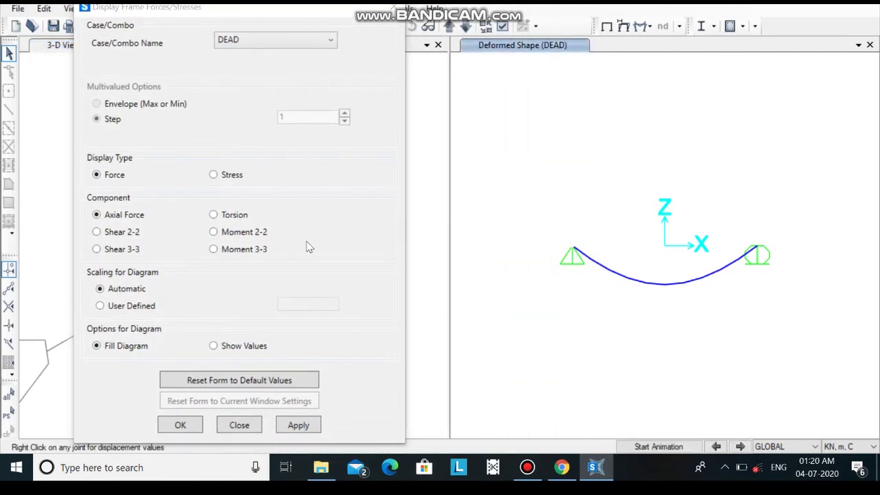
left_click(231, 250)
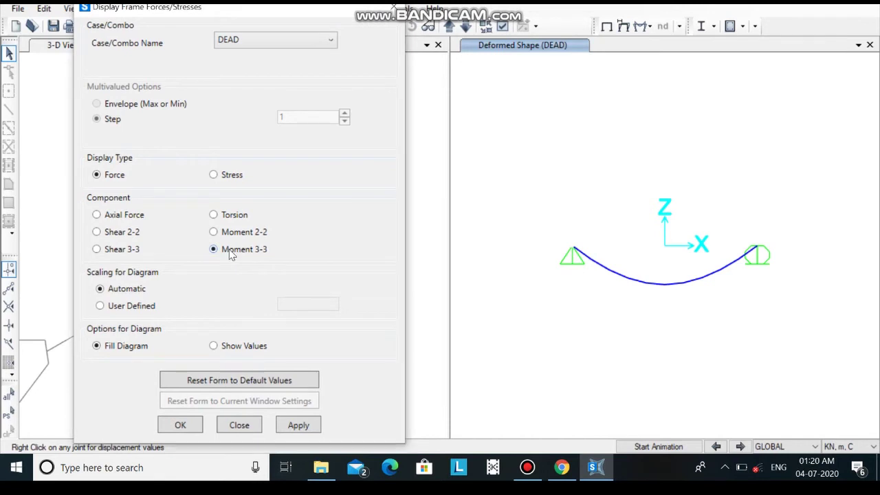
left_click(299, 427)
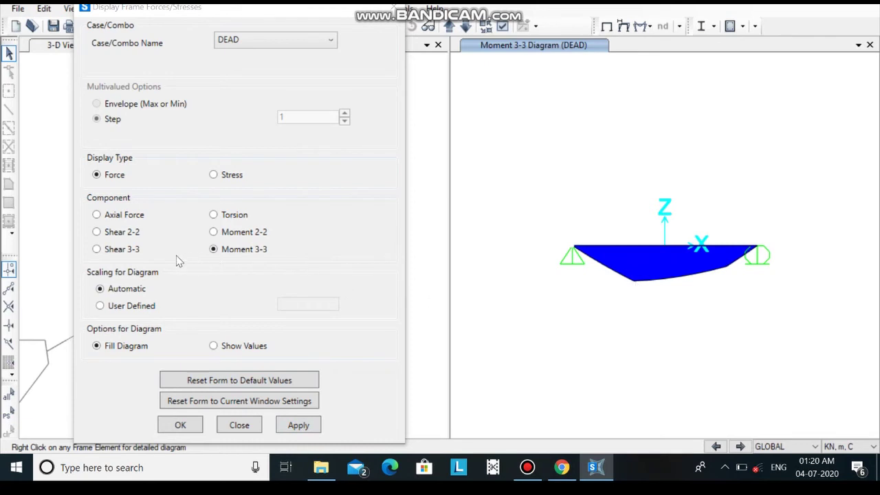
Switch the beam's force diagram to Shear 2-2 and close the options.
left_click(121, 235)
left_click(300, 426)
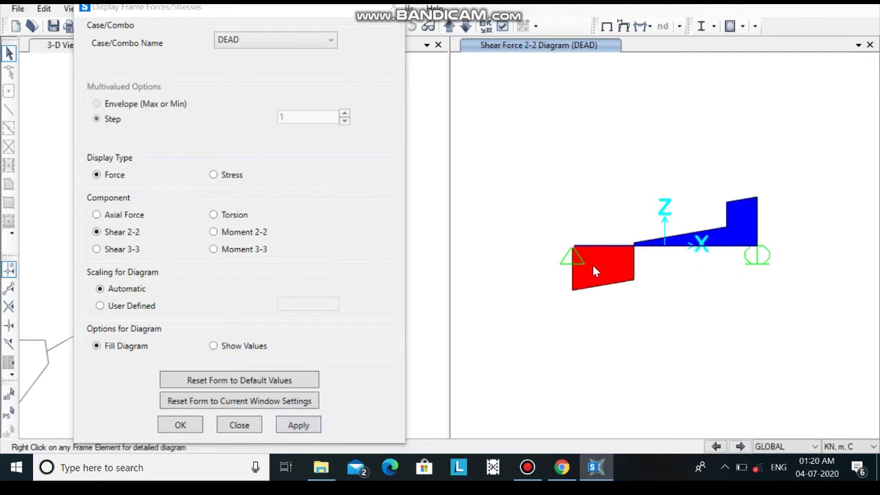
left_click(182, 426)
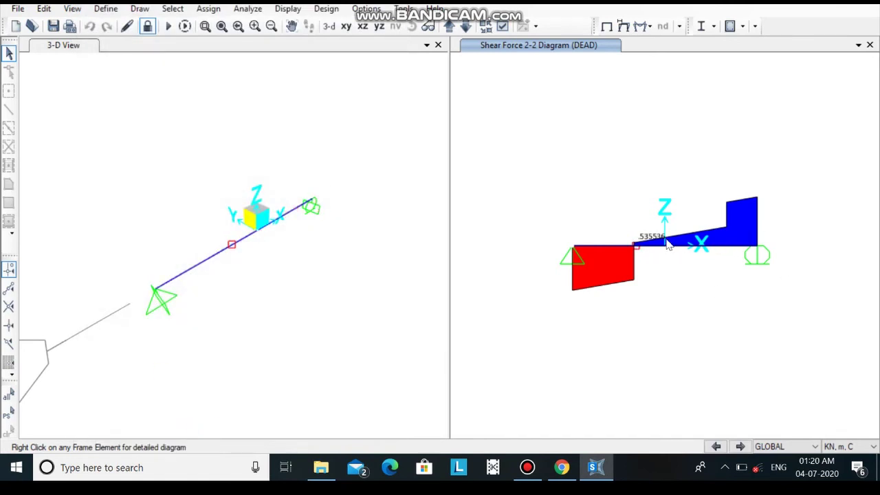
right_click(606, 244)
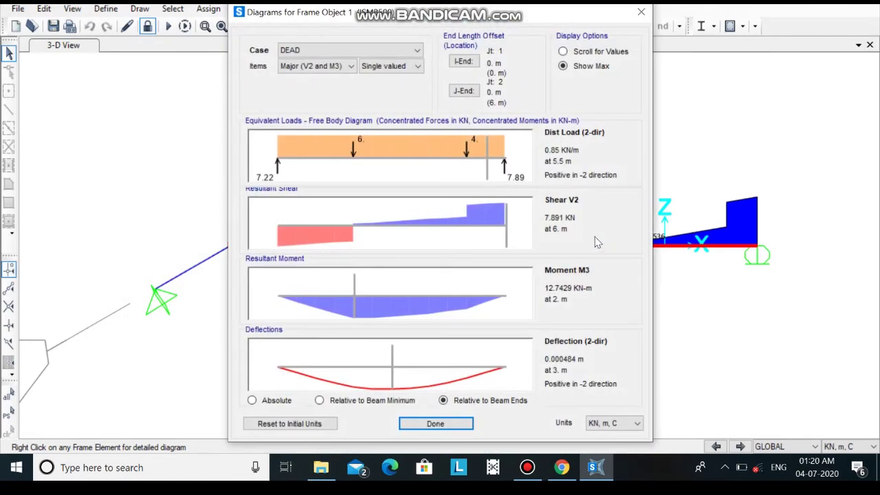
left_click(488, 163)
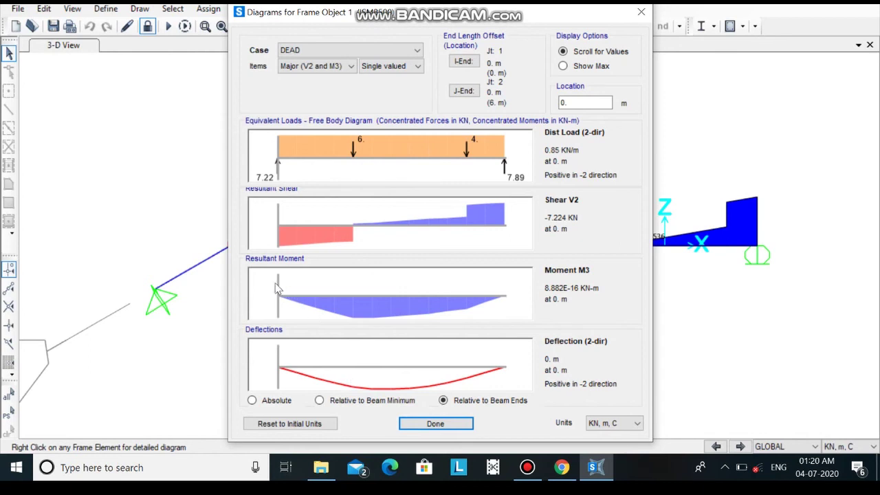
left_click_drag(278, 289, 467, 291)
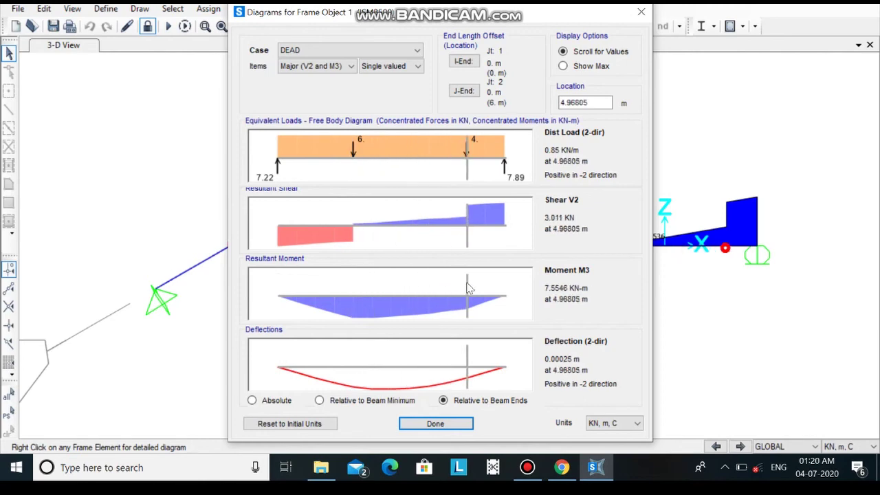
left_click(436, 423)
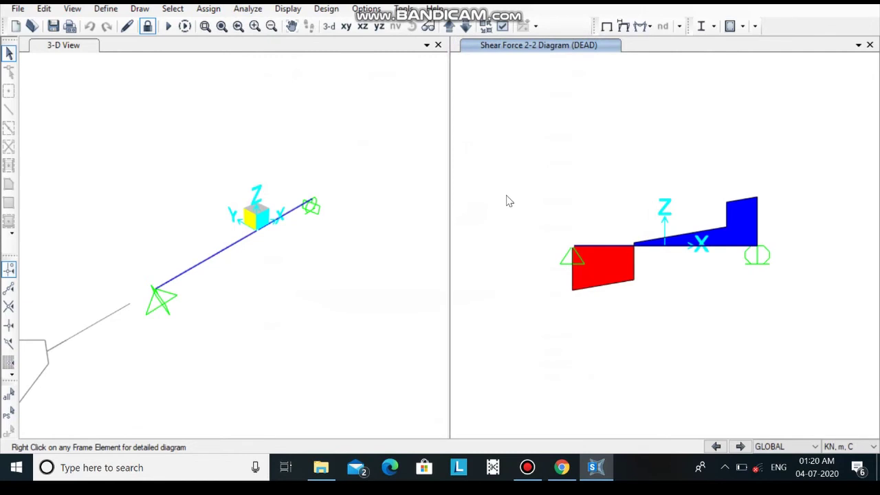
Change the steel frame design code from AISC 360-16 to Indian IS 800:2007.
left_click(326, 9)
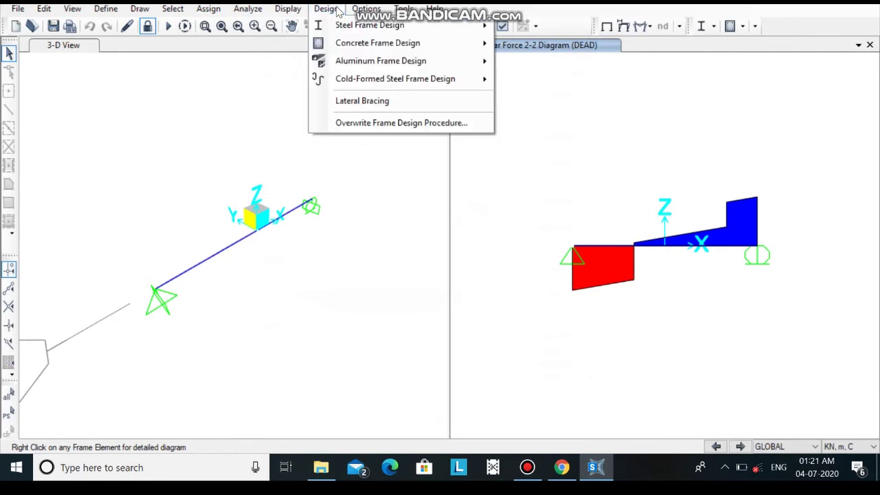
mouse_move(376, 29)
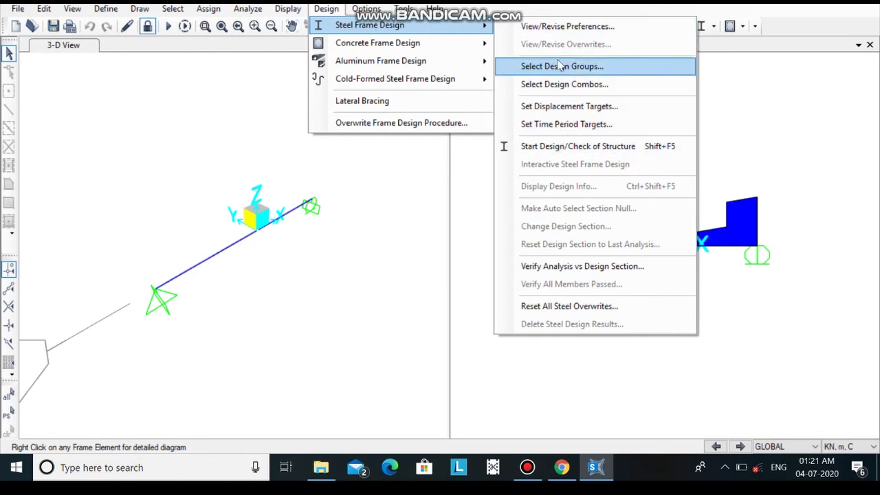
left_click(559, 26)
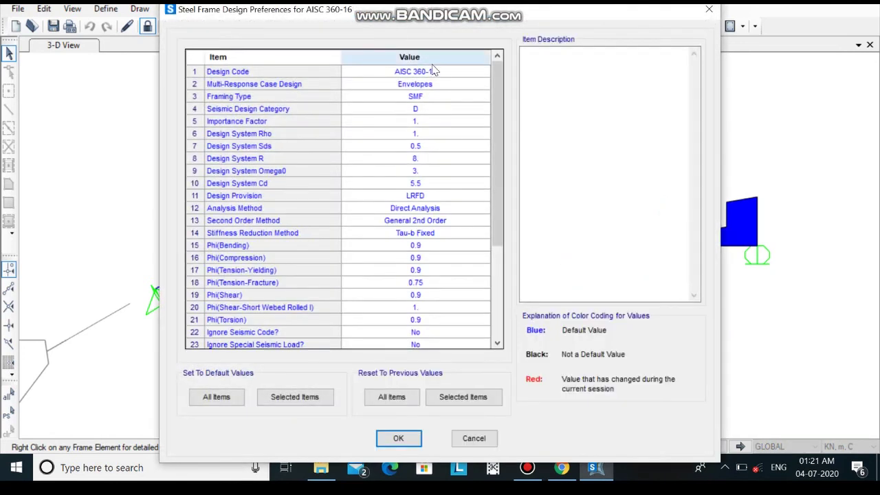
left_click(468, 74)
left_click(484, 73)
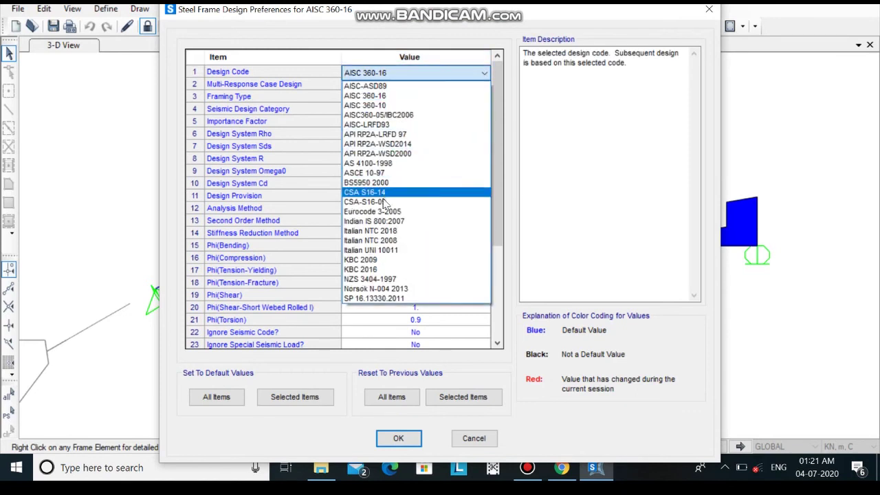
left_click(383, 221)
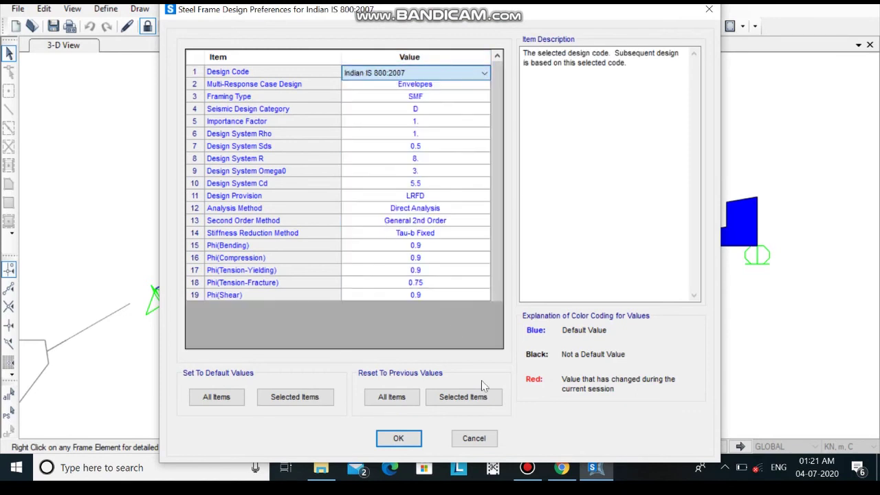
left_click(399, 438)
left_click(326, 10)
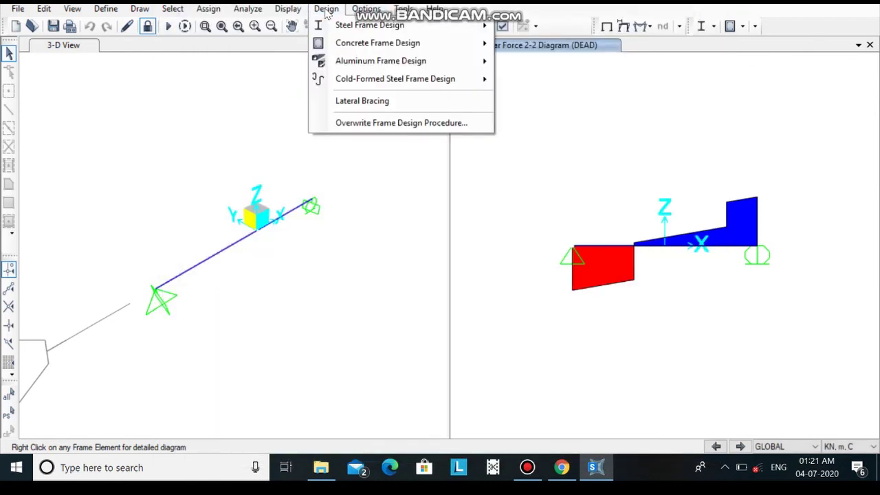
left_click(330, 9)
left_click(334, 10)
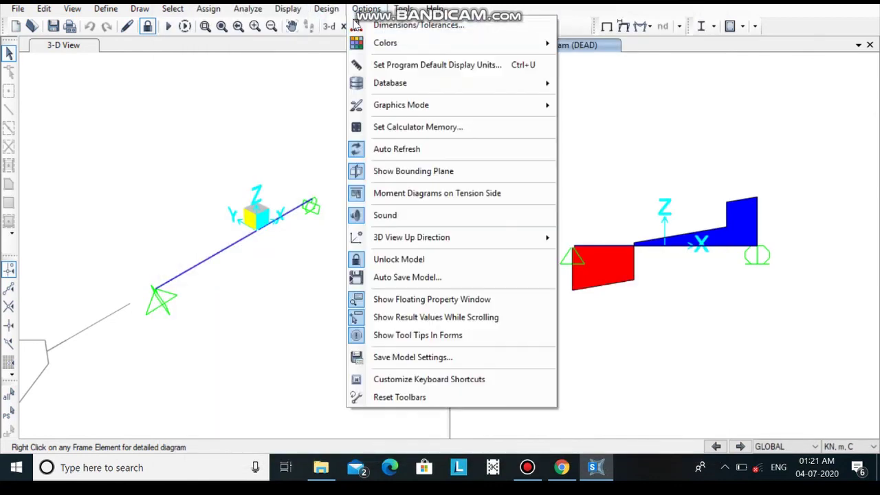
mouse_move(371, 25)
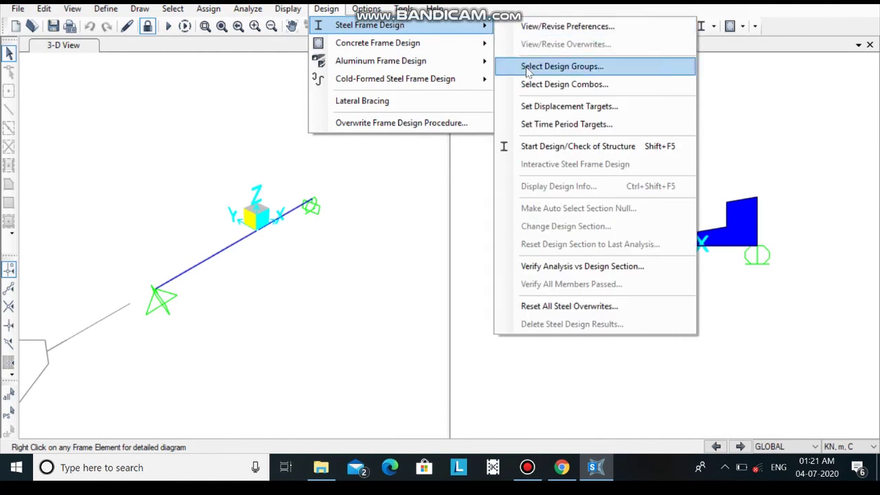
Run the steel design check and verify the ISMB500 beam passes all stress checks.
left_click(554, 149)
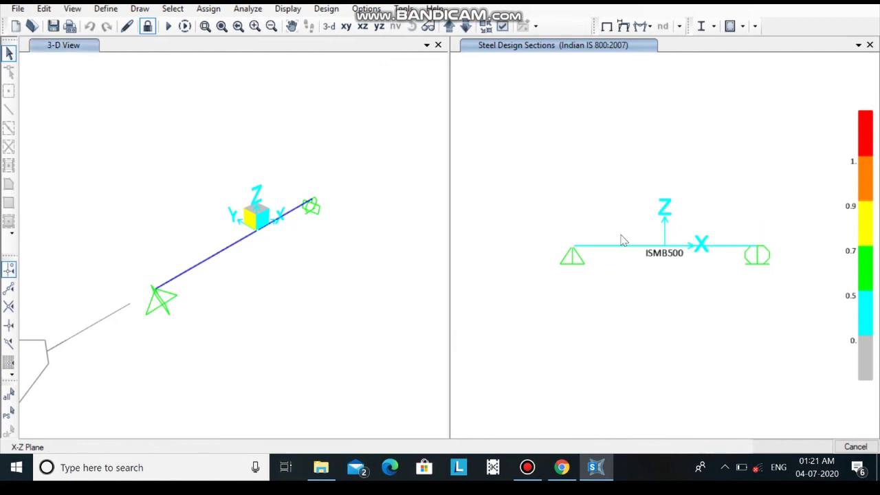
scroll(668, 233, "up", 1)
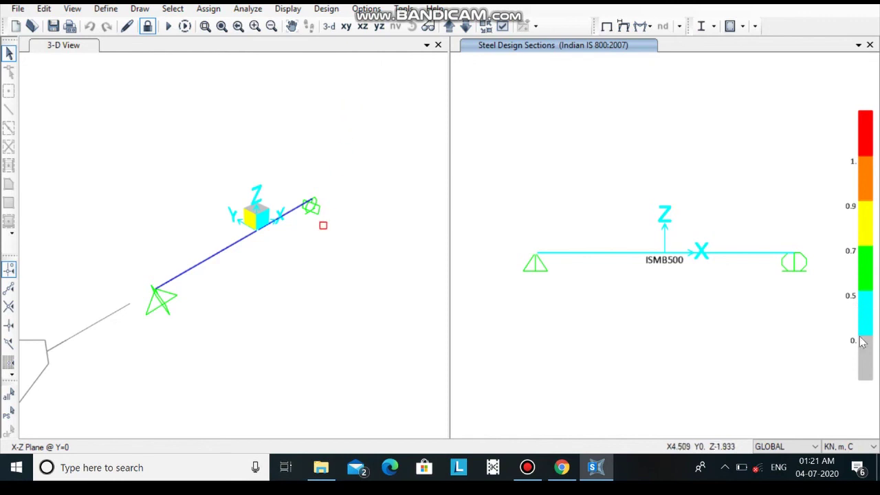
left_click(321, 10)
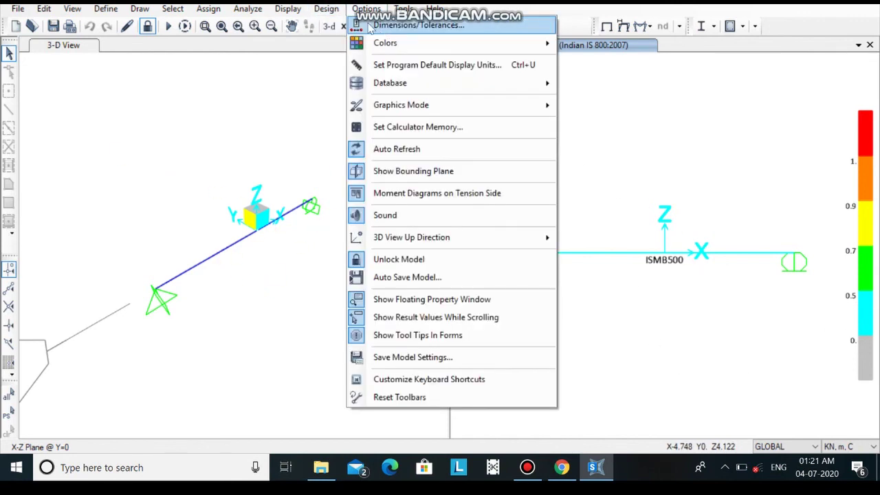
mouse_move(385, 24)
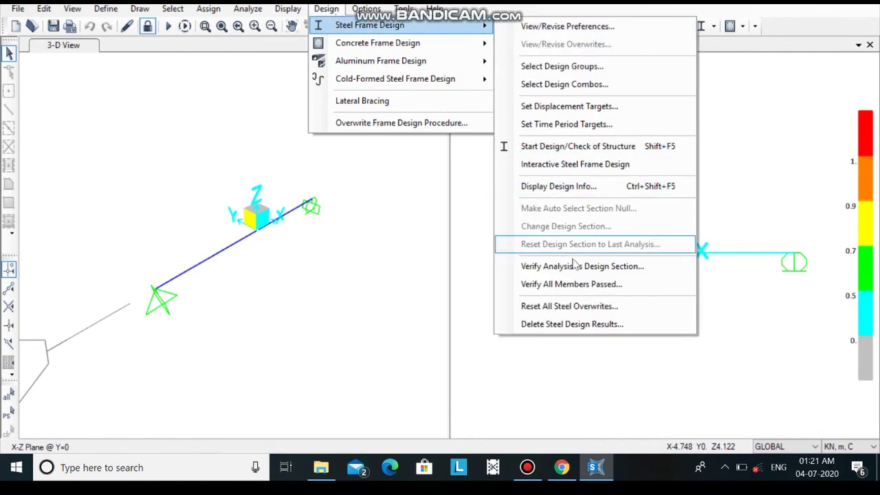
left_click(573, 284)
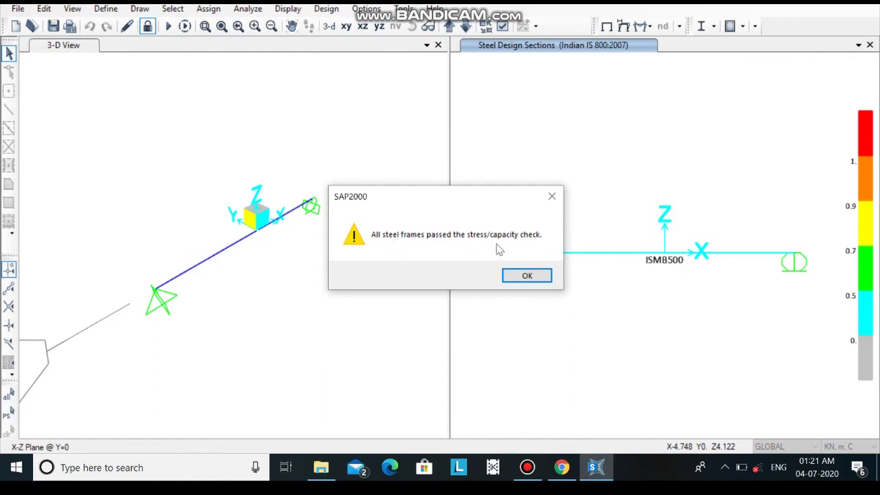
left_click(526, 276)
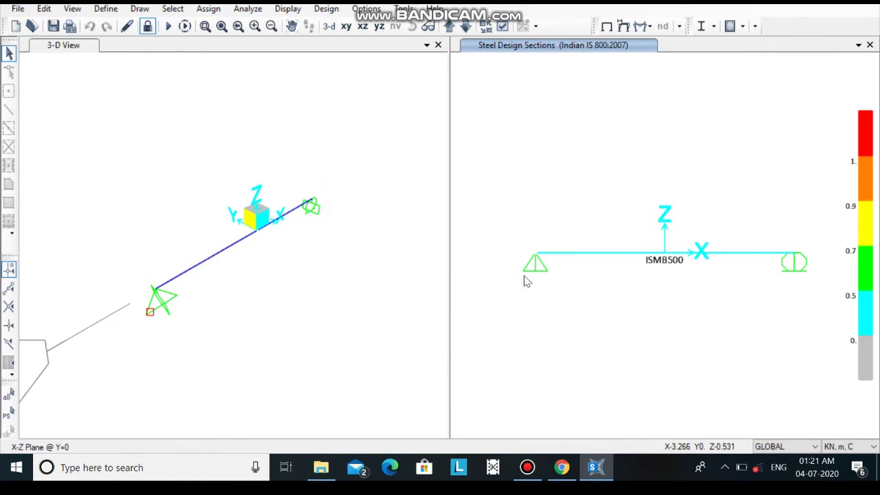